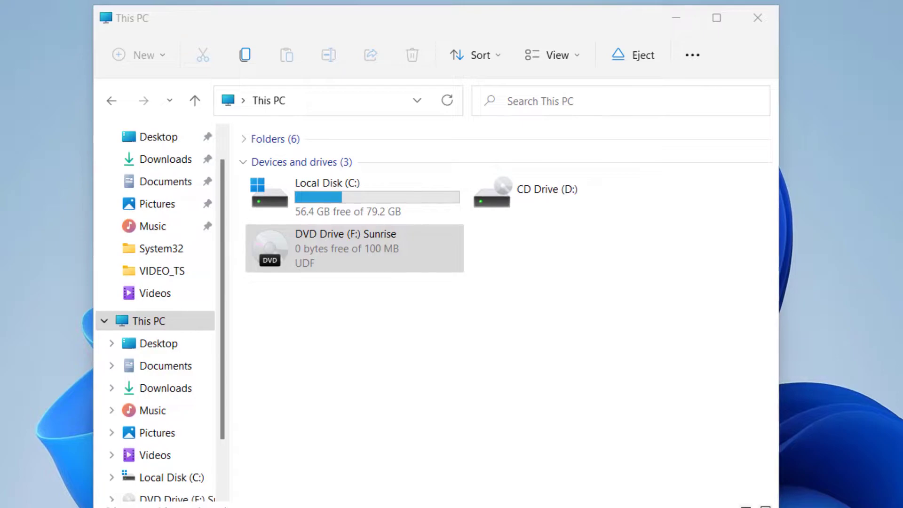
Step: Open the Sunrise DVD Drive (F:) and its VIDEO_TS folder in File Explorer
{"action": "left_click", "coordinate": [307, 259]}
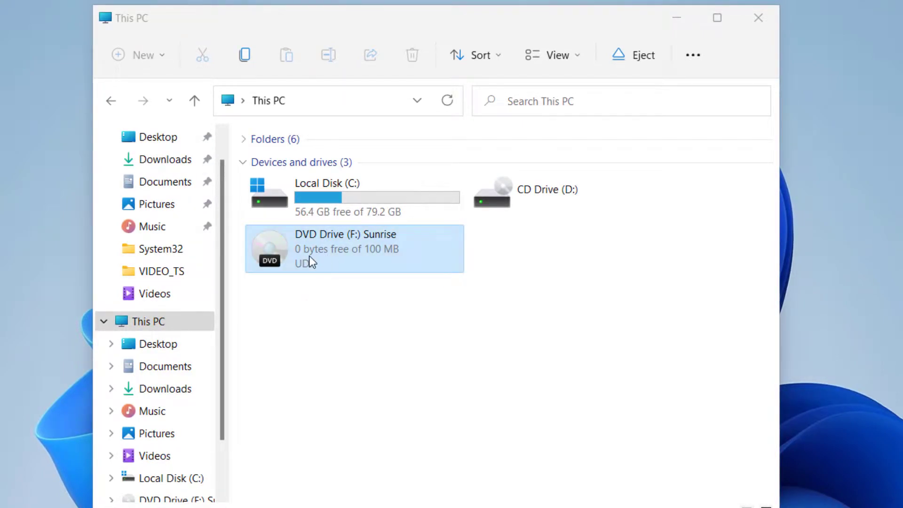
{"action": "left_click", "coordinate": [359, 321]}
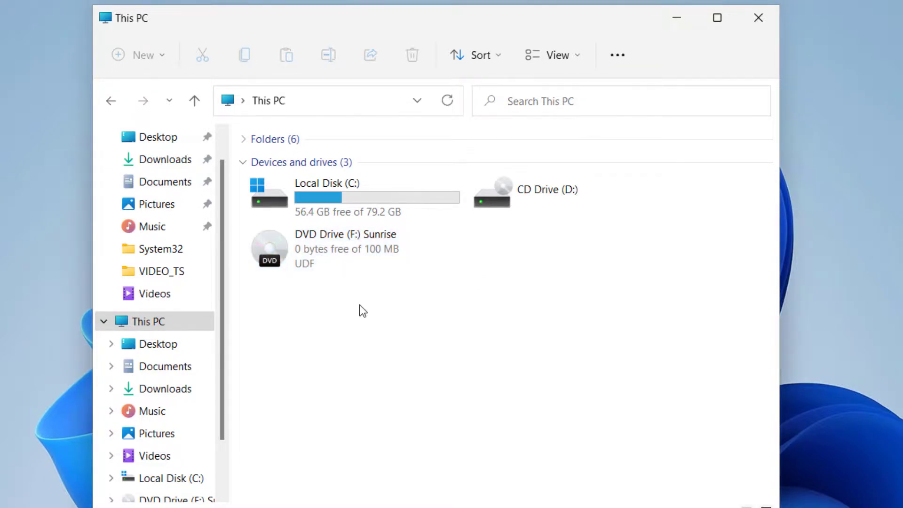
{"action": "double_click", "coordinate": [325, 250]}
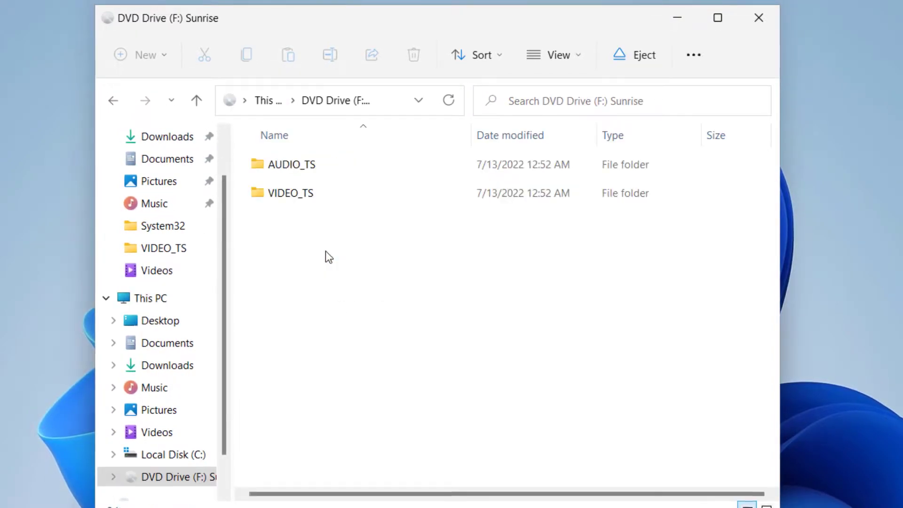
{"action": "double_click", "coordinate": [301, 193]}
Step: Preview the VTS_01_1 video in Media Player, then close the player
{"action": "left_click", "coordinate": [294, 277]}
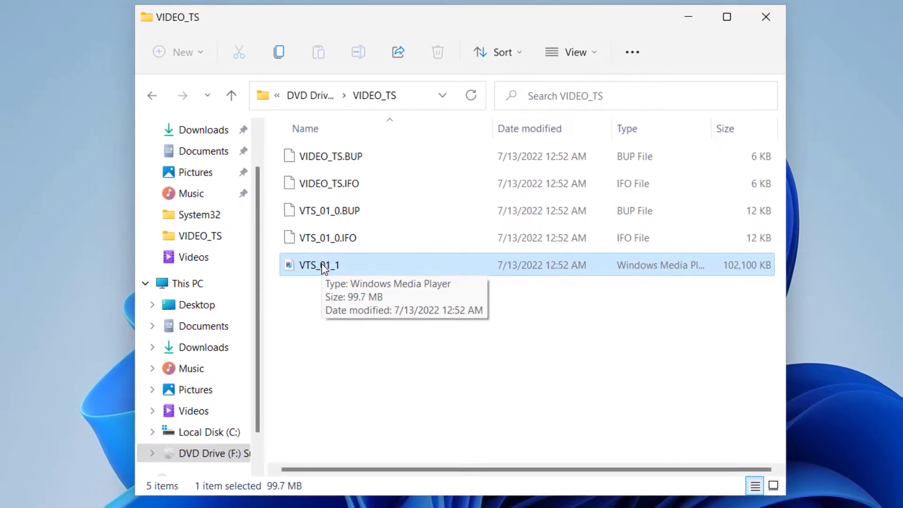
{"action": "double_click", "coordinate": [323, 266]}
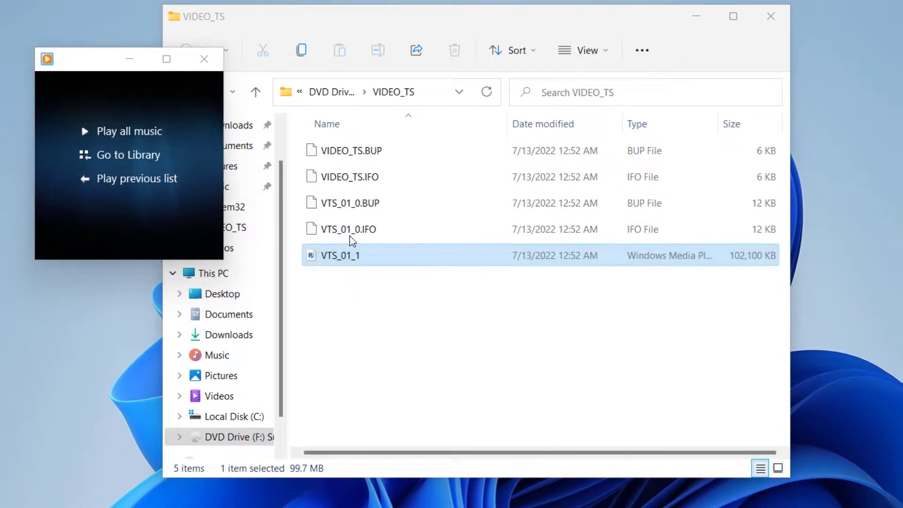
{"action": "left_click", "coordinate": [209, 64]}
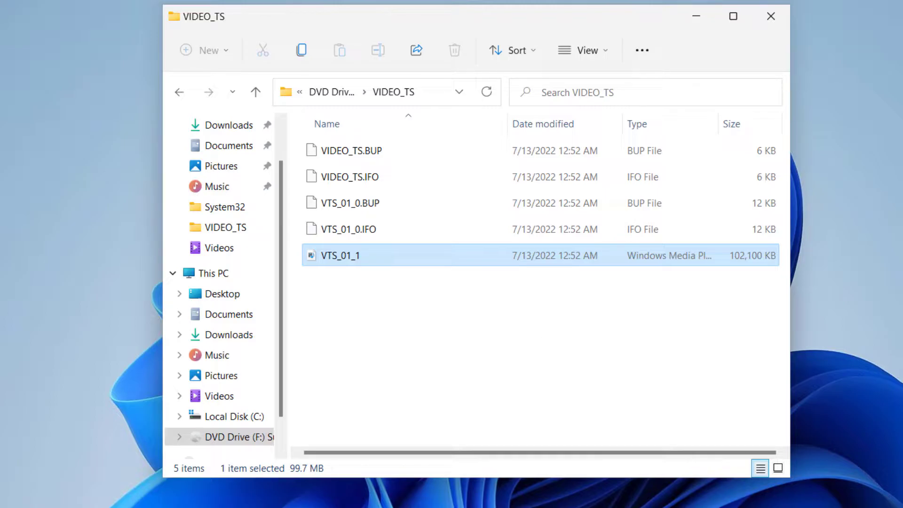
Step: Load winxdvd.com in a Chrome Incognito window
{"action": "left_click", "coordinate": [585, 503]}
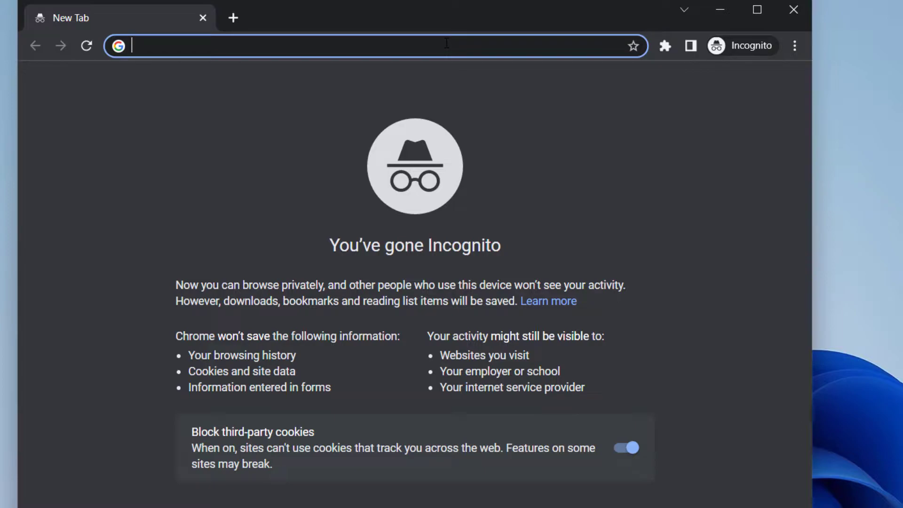
{"action": "type", "text": "winxdvd"}
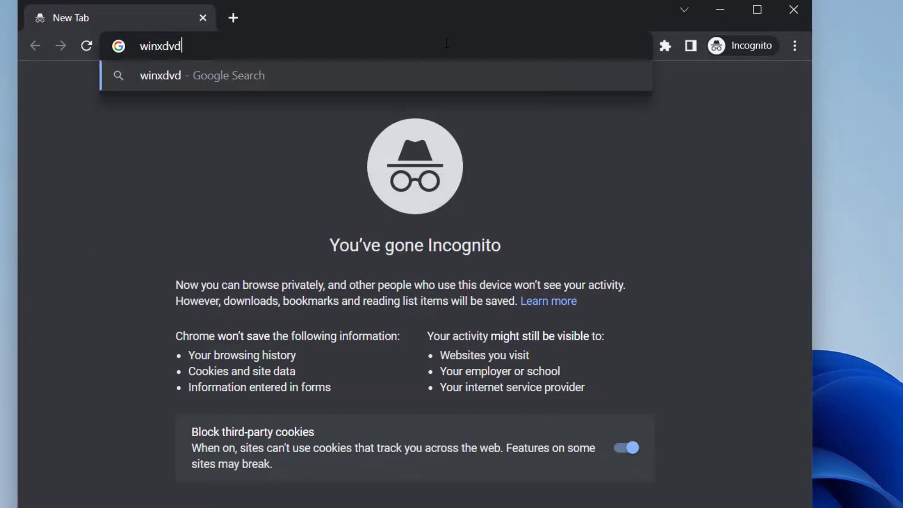
{"action": "type", "text": ".com"}
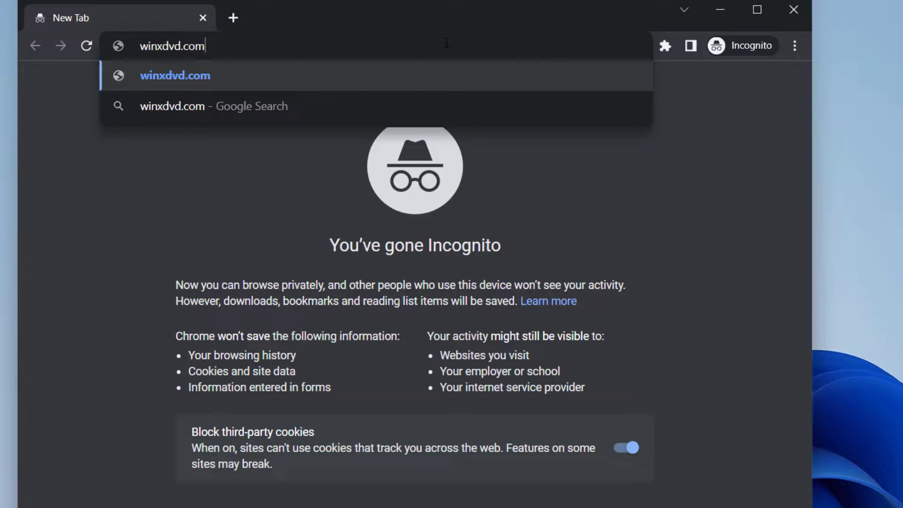
{"action": "key", "text": "Return"}
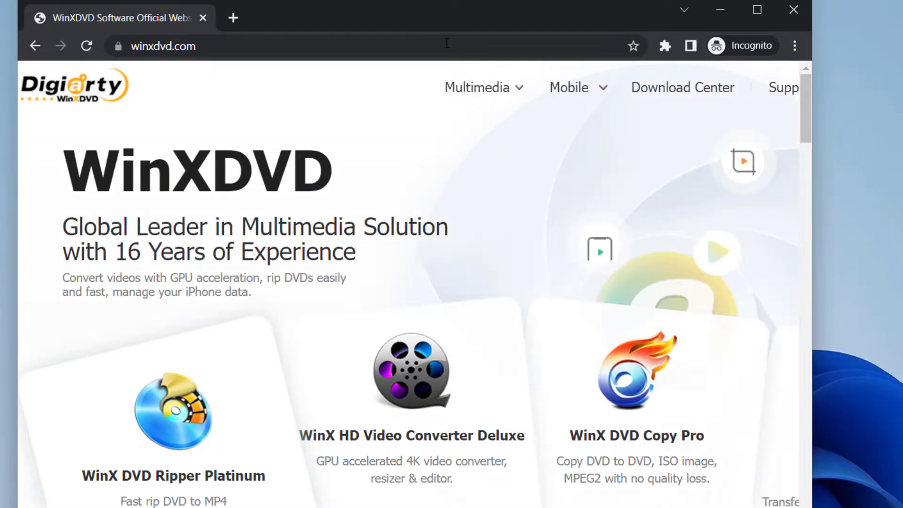
Step: Download the free trial installer from the WinX DVD Ripper Platinum product page
{"action": "scroll", "coordinate": [146, 400], "scroll_direction": "down", "scroll_amount": 2}
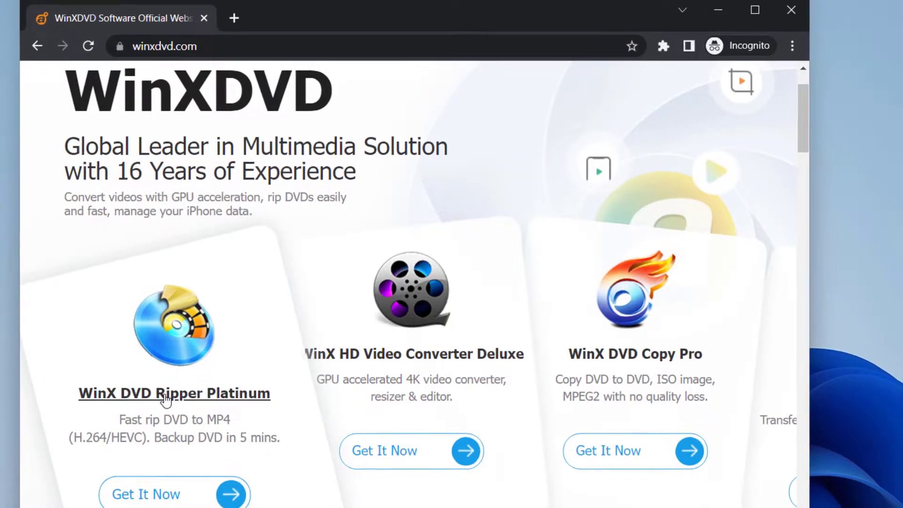
{"action": "left_click", "coordinate": [166, 397]}
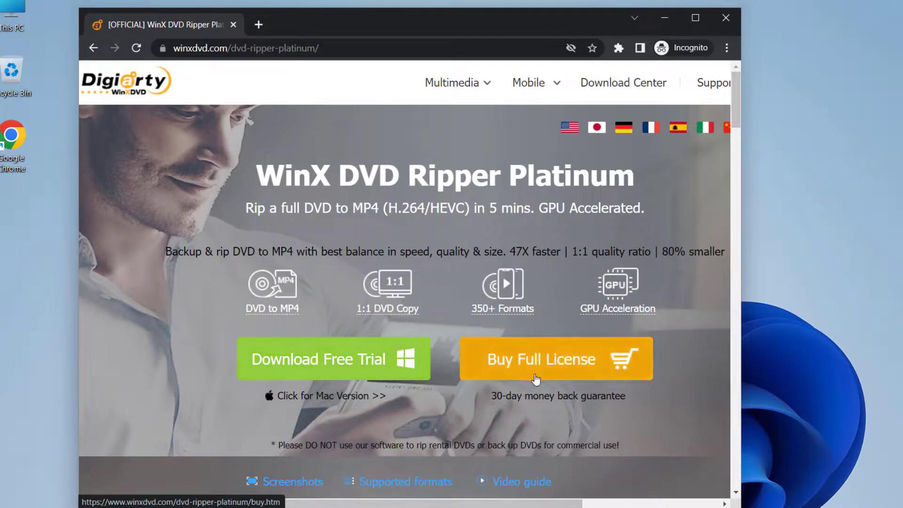
{"action": "scroll", "coordinate": [358, 369], "scroll_direction": "down", "scroll_amount": 1}
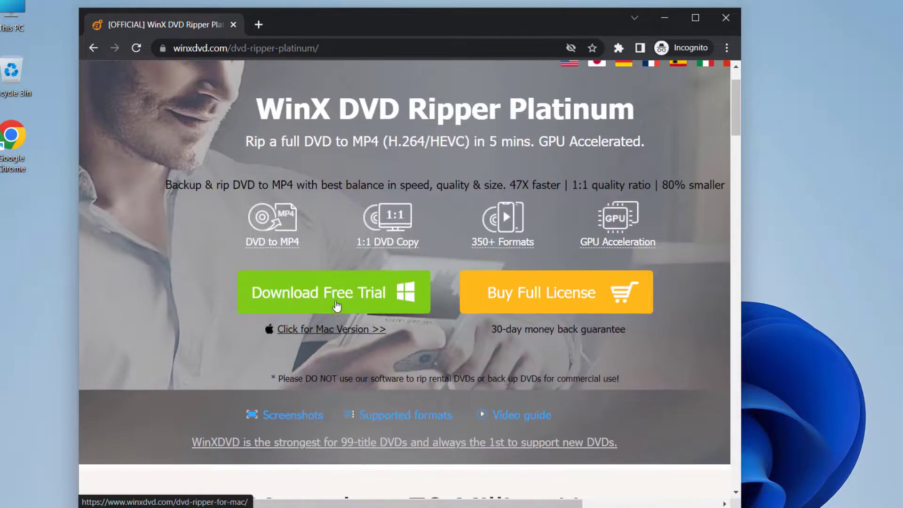
{"action": "triple_click", "coordinate": [332, 307]}
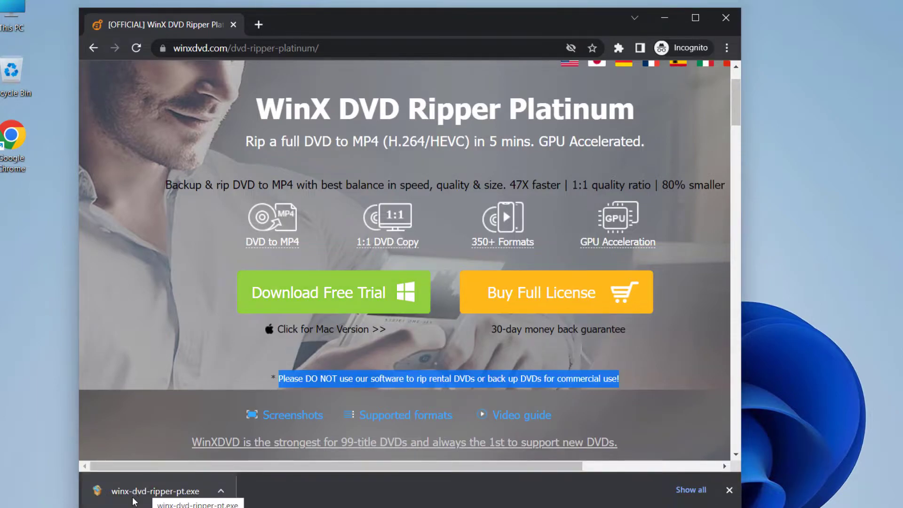
Step: Run winx-dvd-ripper-pt.exe, allow changes, pick English setup language and accept the license
{"action": "left_click", "coordinate": [140, 492]}
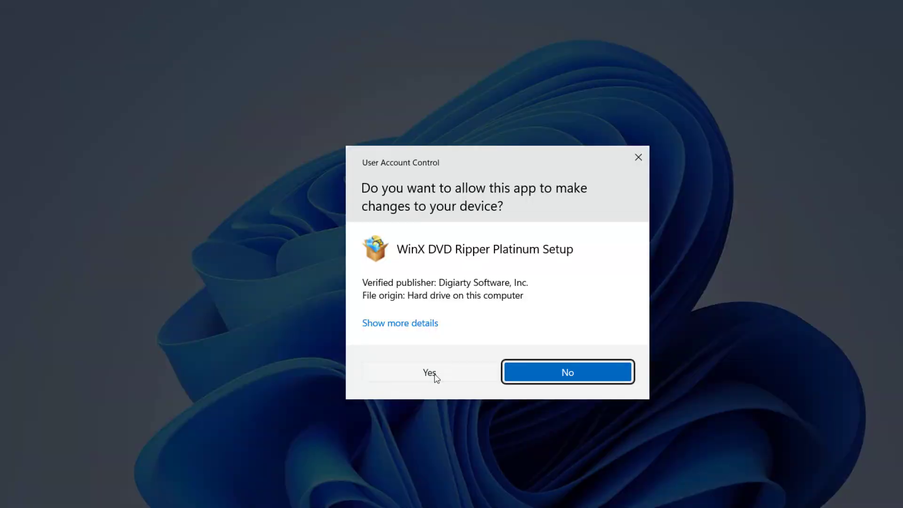
{"action": "left_click", "coordinate": [428, 372]}
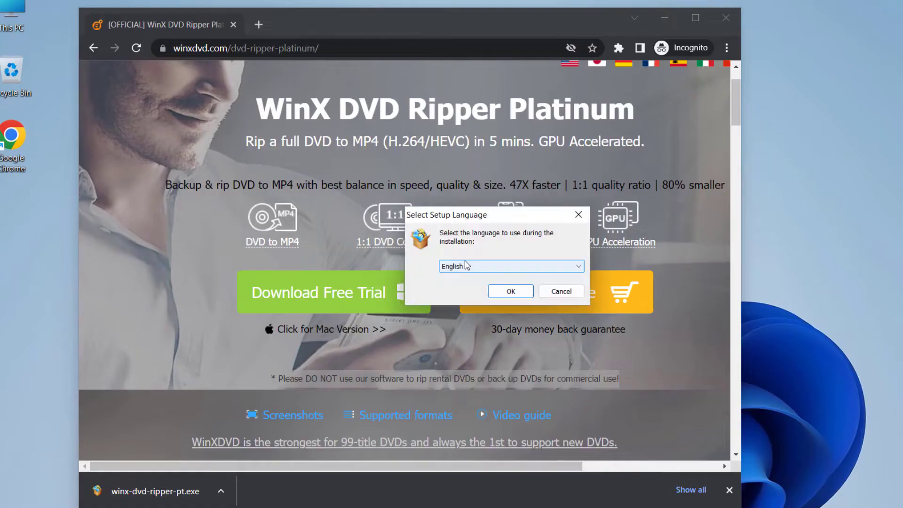
{"action": "left_click", "coordinate": [503, 292]}
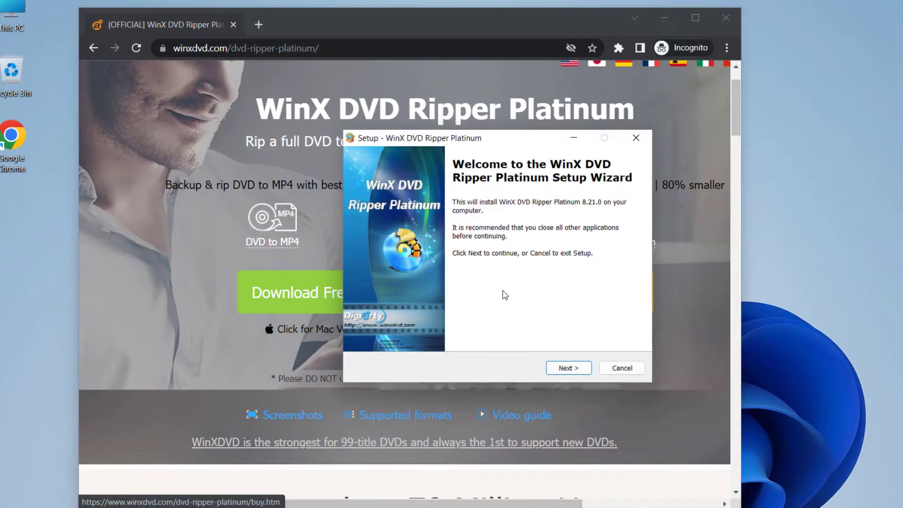
{"action": "left_click", "coordinate": [561, 368]}
{"action": "left_click", "coordinate": [372, 328]}
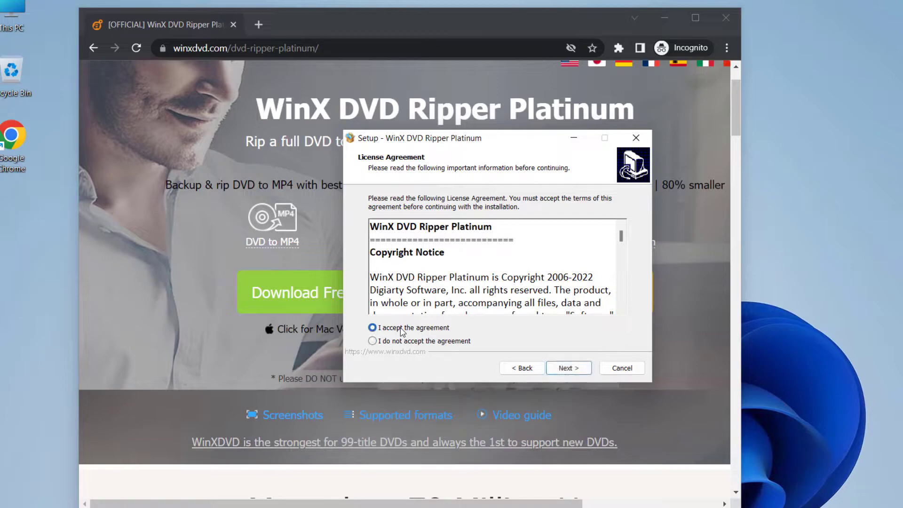
Step: Install with default folders plus desktop and Quick Launch icons, then launch the ripper
{"action": "left_click", "coordinate": [562, 368]}
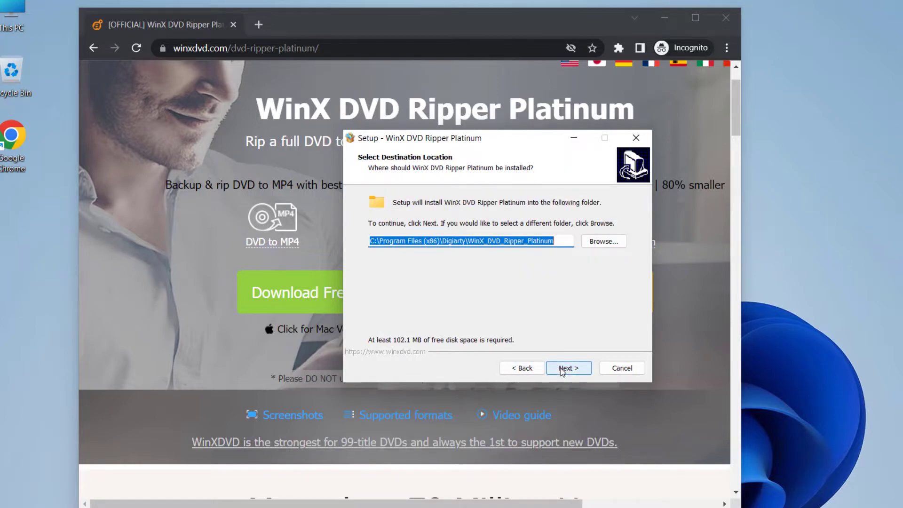
{"action": "left_click", "coordinate": [562, 368]}
{"action": "left_click", "coordinate": [561, 368]}
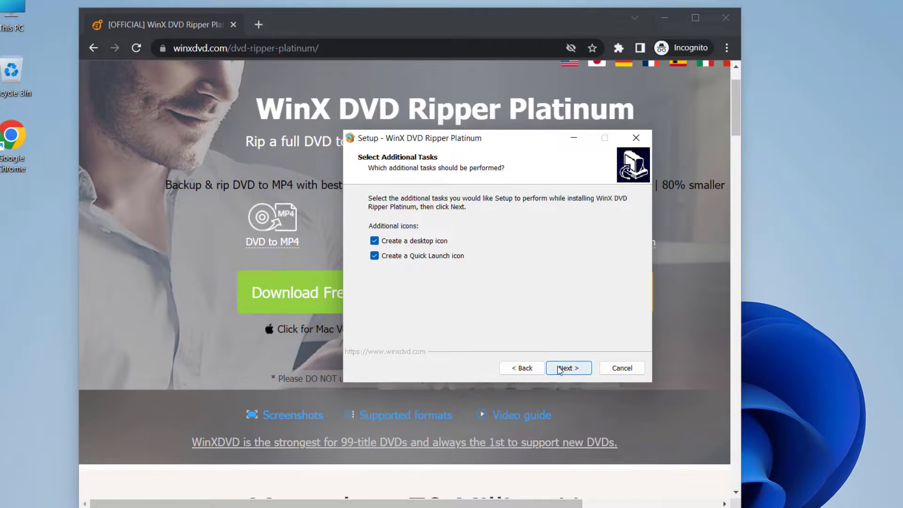
{"action": "left_click", "coordinate": [560, 369]}
{"action": "left_click", "coordinate": [559, 369]}
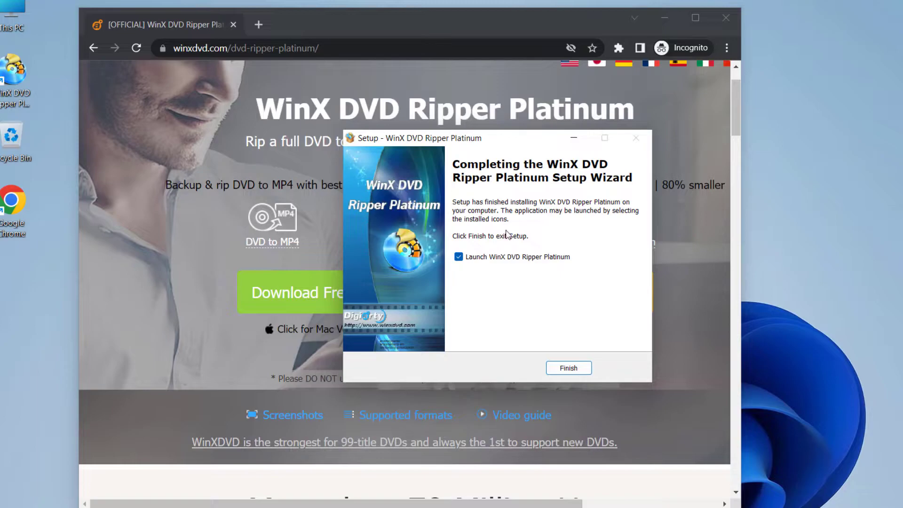
{"action": "left_click", "coordinate": [568, 368]}
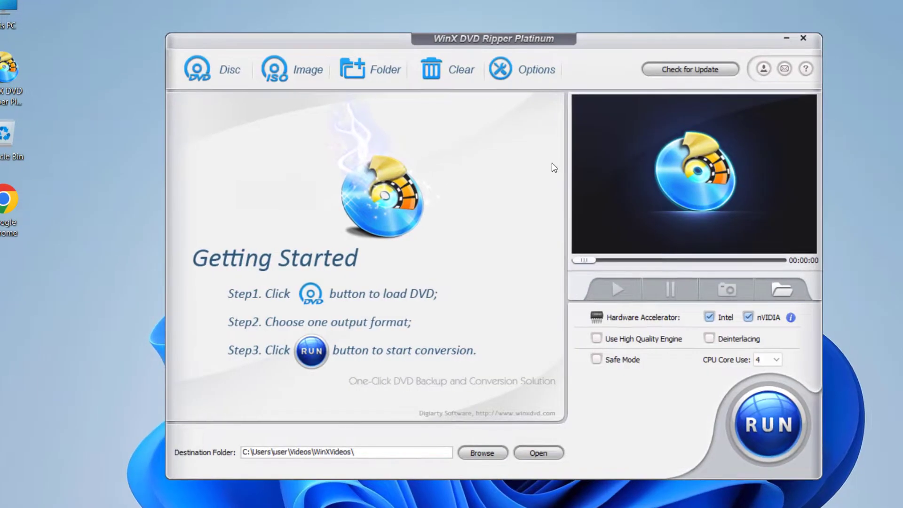
Step: Nudge the ripper window into place and bring up the DVD Disc source dialog
{"action": "left_click_drag", "start_coordinate": [583, 26], "coordinate": [573, 24]}
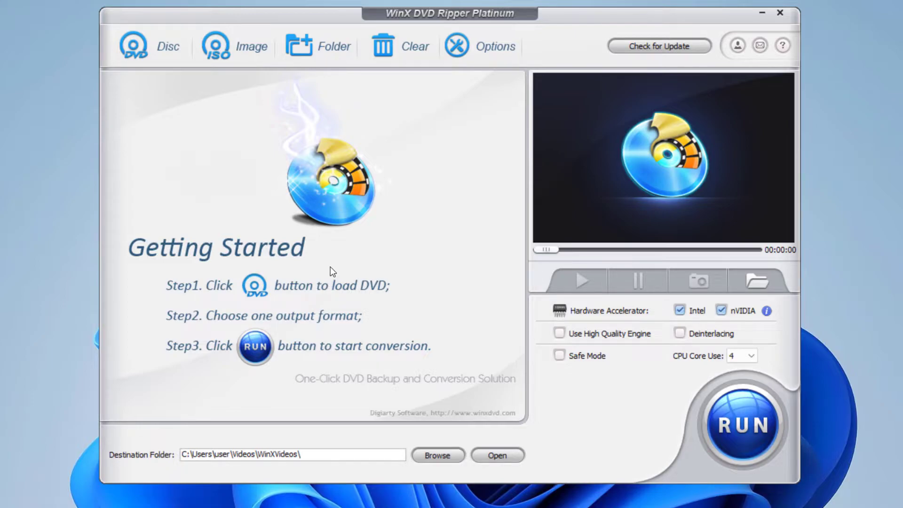
{"action": "left_click", "coordinate": [163, 57]}
Step: Load the F:Sunrise disc as the DVD source
{"action": "left_click", "coordinate": [157, 57]}
{"action": "left_click", "coordinate": [346, 223]}
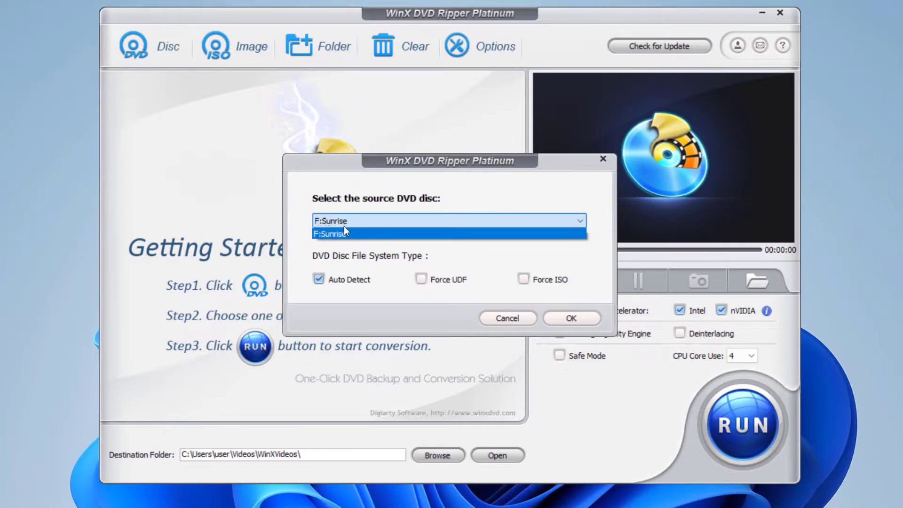
{"action": "left_click", "coordinate": [344, 227]}
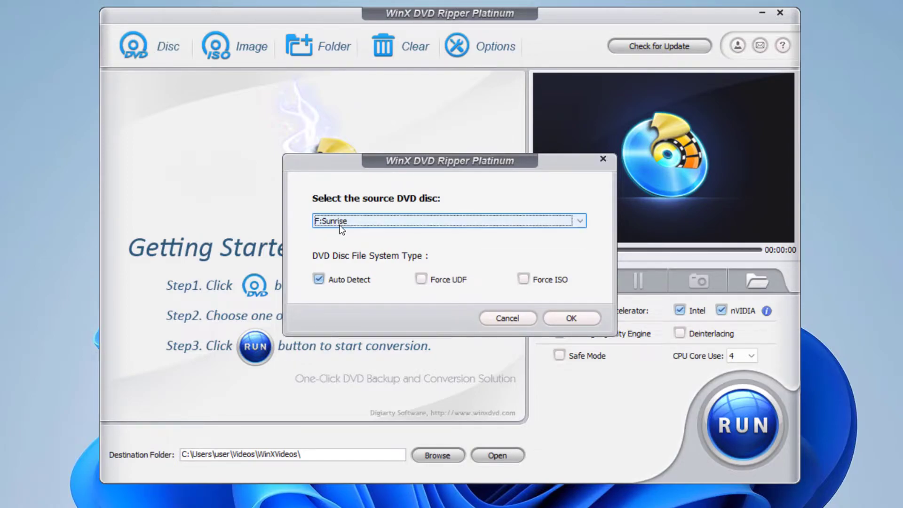
{"action": "left_click", "coordinate": [340, 225]}
{"action": "left_click", "coordinate": [575, 315]}
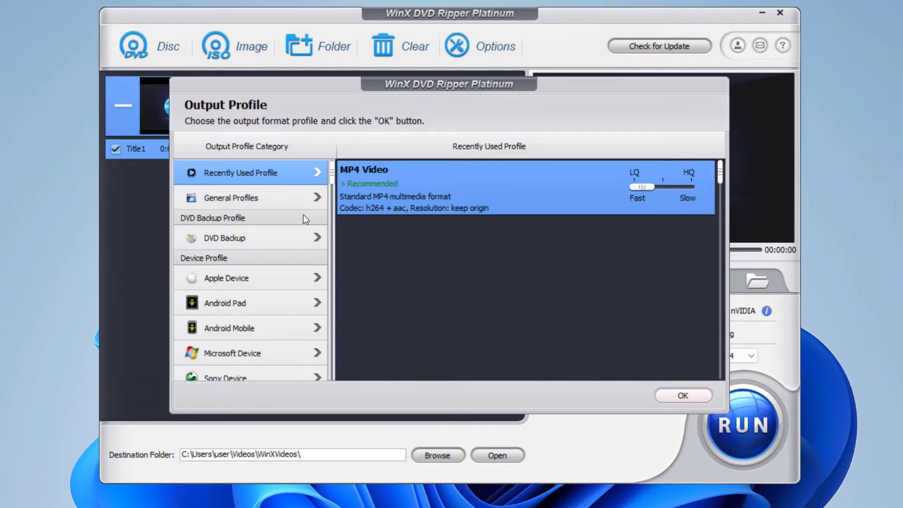
Step: Look through the General, Apple Device, Android Pad and Sony Device output profiles
{"action": "left_click", "coordinate": [255, 199]}
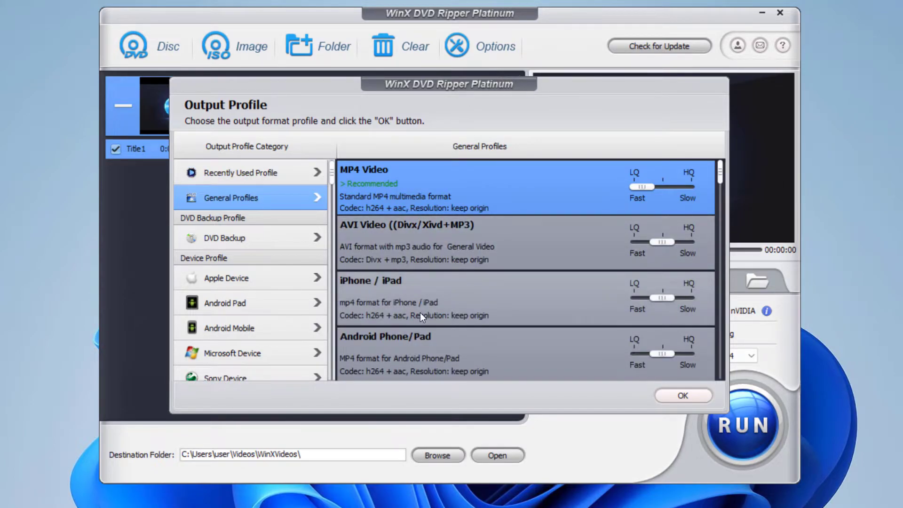
{"action": "scroll", "coordinate": [419, 312], "scroll_direction": "down", "scroll_amount": 10}
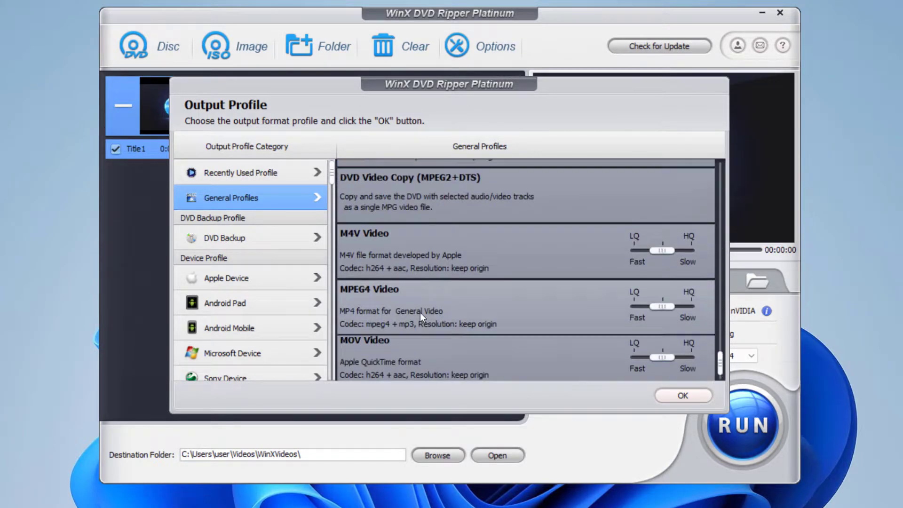
{"action": "scroll", "coordinate": [420, 313], "scroll_direction": "up", "scroll_amount": 5}
{"action": "scroll", "coordinate": [261, 251], "scroll_direction": "down", "scroll_amount": 1}
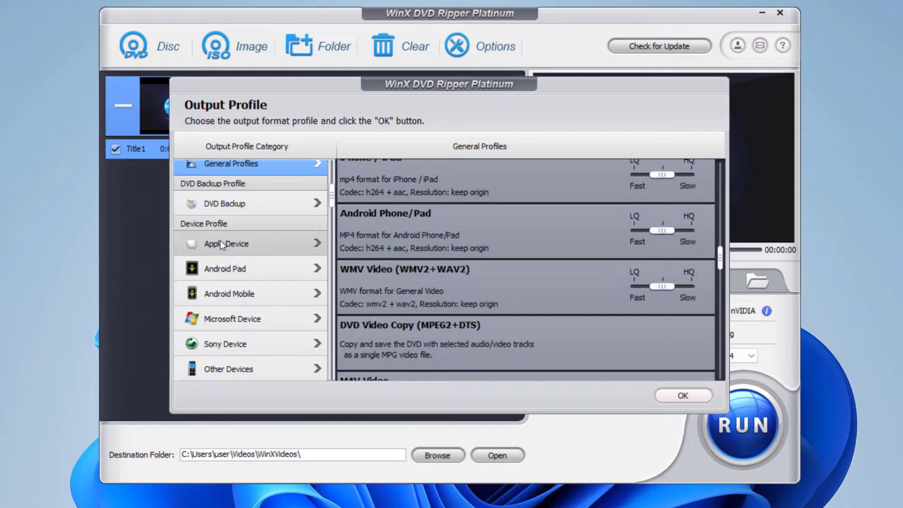
{"action": "left_click", "coordinate": [227, 244]}
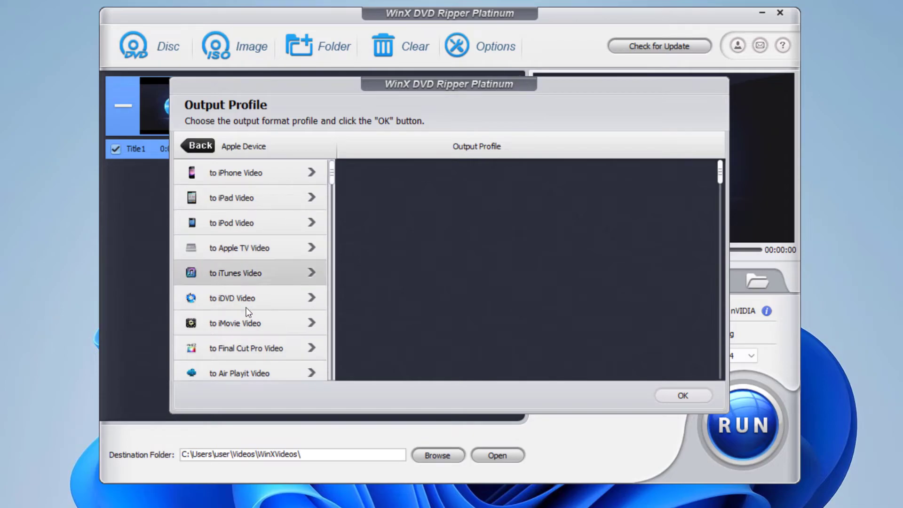
{"action": "left_click", "coordinate": [200, 145]}
{"action": "left_click", "coordinate": [233, 270]}
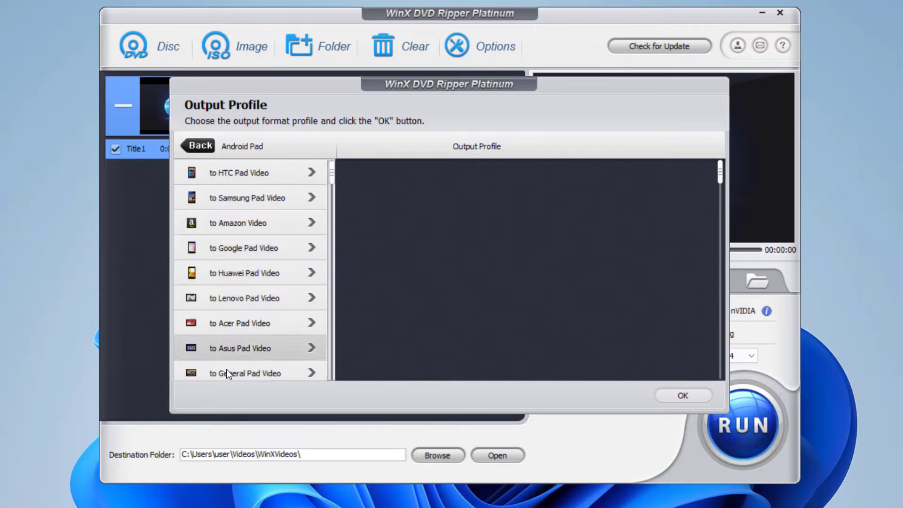
{"action": "left_click", "coordinate": [200, 145]}
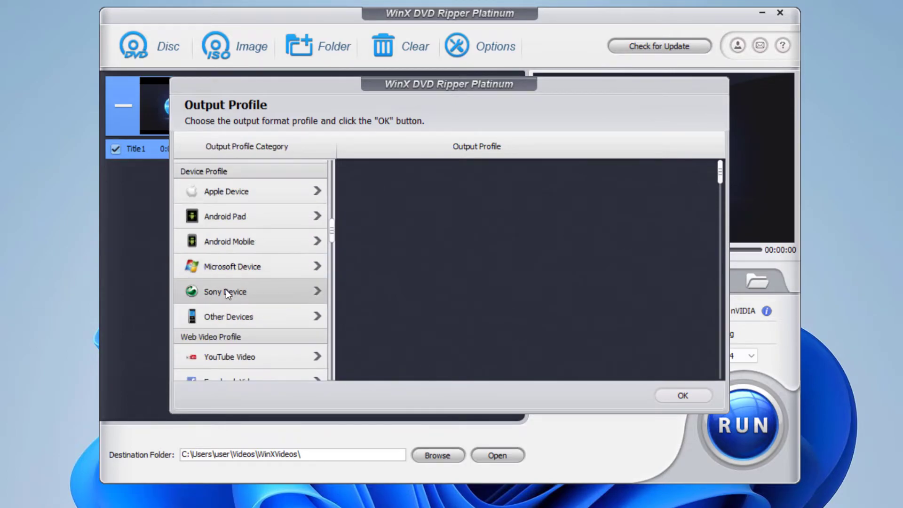
{"action": "left_click", "coordinate": [225, 289]}
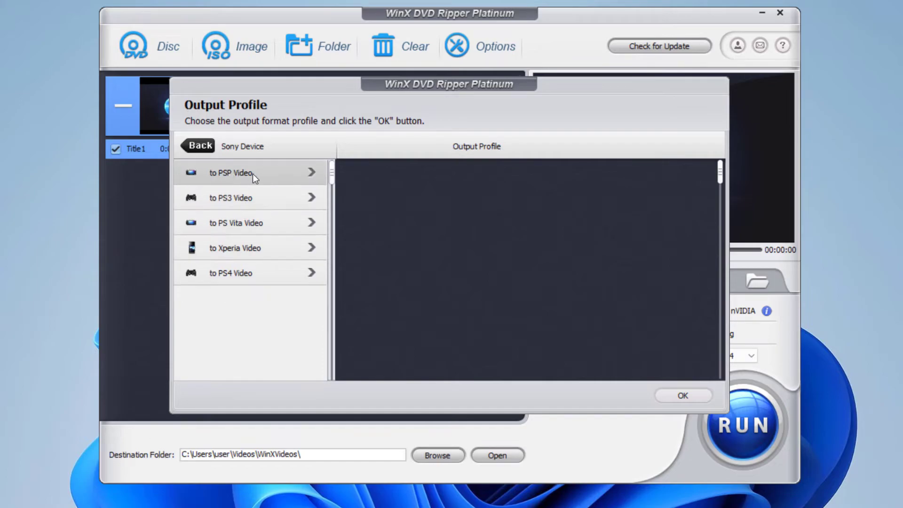
{"action": "left_click", "coordinate": [204, 148]}
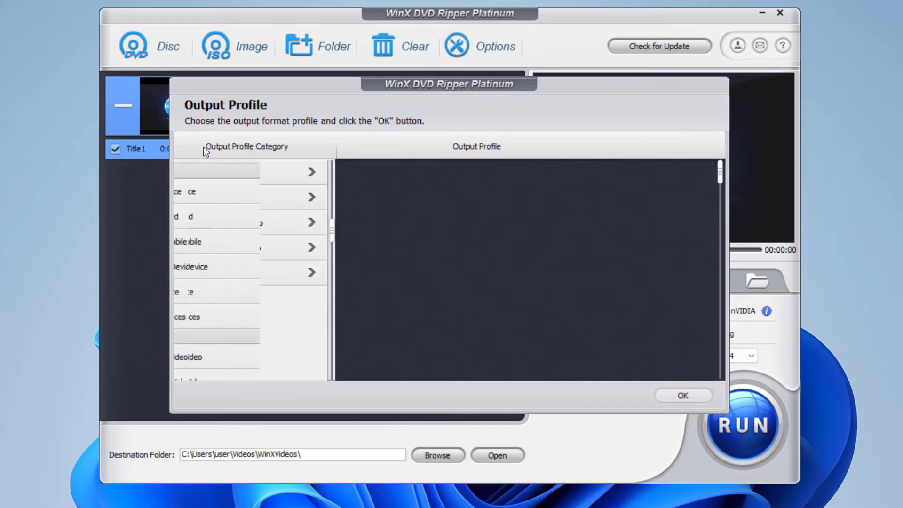
Step: Look through the TV Video output profiles
{"action": "scroll", "coordinate": [228, 322], "scroll_direction": "down", "scroll_amount": 3}
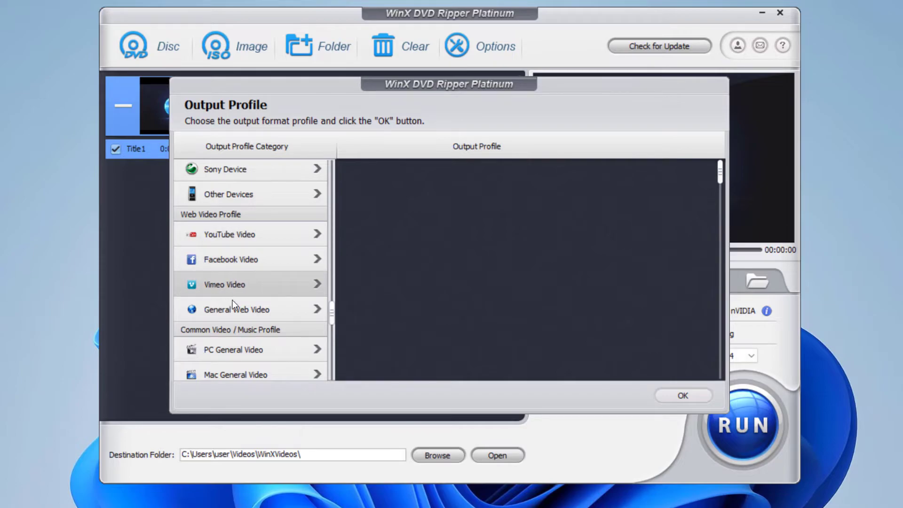
{"action": "scroll", "coordinate": [217, 281], "scroll_direction": "down", "scroll_amount": 3}
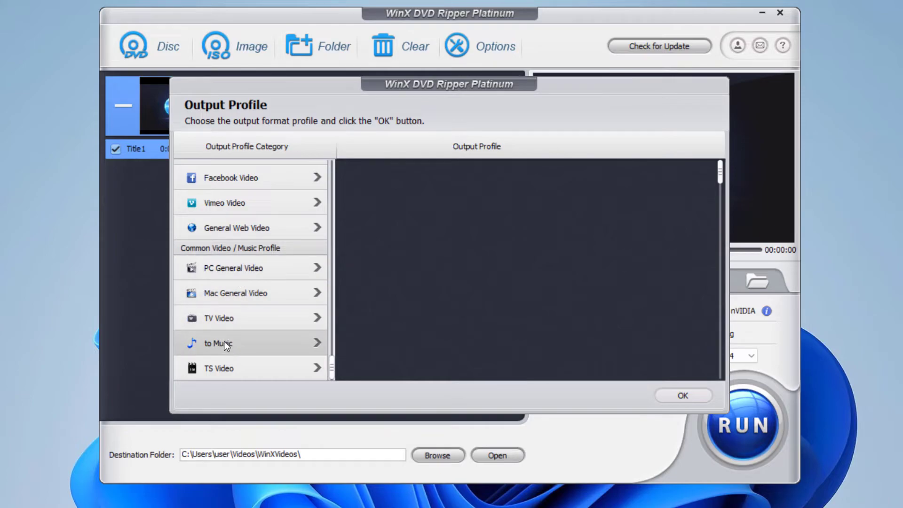
{"action": "left_click", "coordinate": [230, 320]}
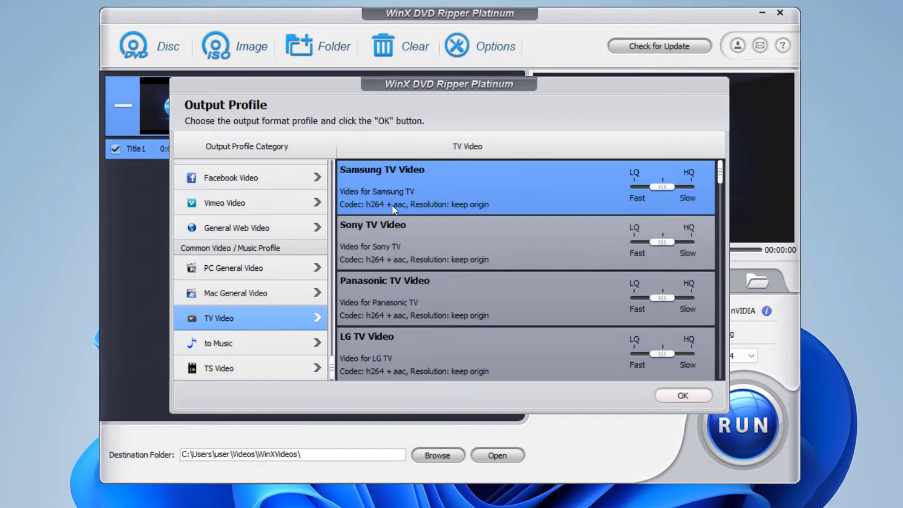
{"action": "scroll", "coordinate": [385, 326], "scroll_direction": "down", "scroll_amount": 1}
{"action": "scroll", "coordinate": [266, 318], "scroll_direction": "up", "scroll_amount": 5}
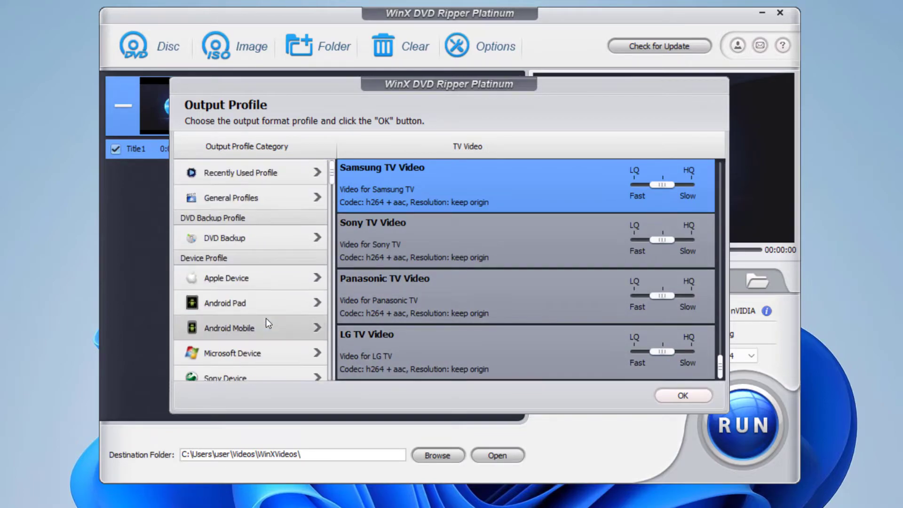
Step: Return to General Profiles, leaving MP4 Video (Recommended) selected
{"action": "left_click", "coordinate": [249, 198]}
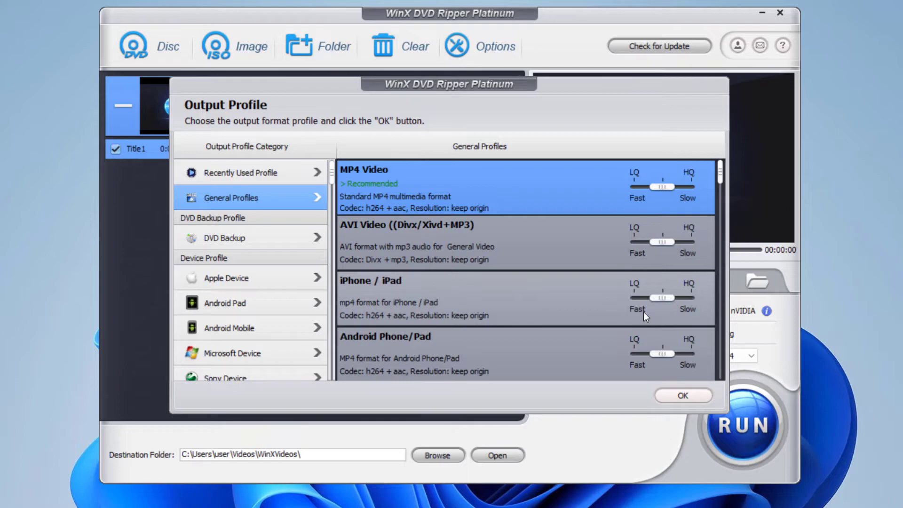
Step: Confirm MP4 Video as the output profile and browse the Desktop for a destination
{"action": "left_click", "coordinate": [683, 396]}
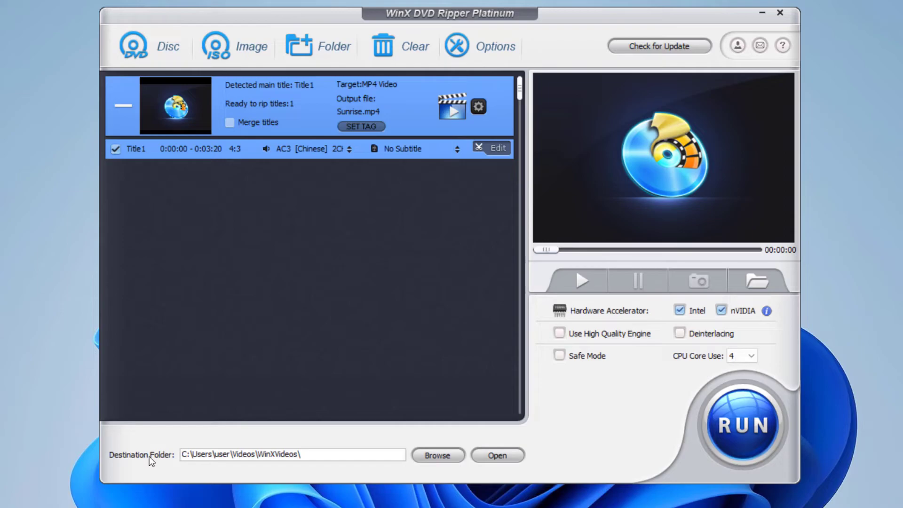
{"action": "left_click", "coordinate": [431, 455]}
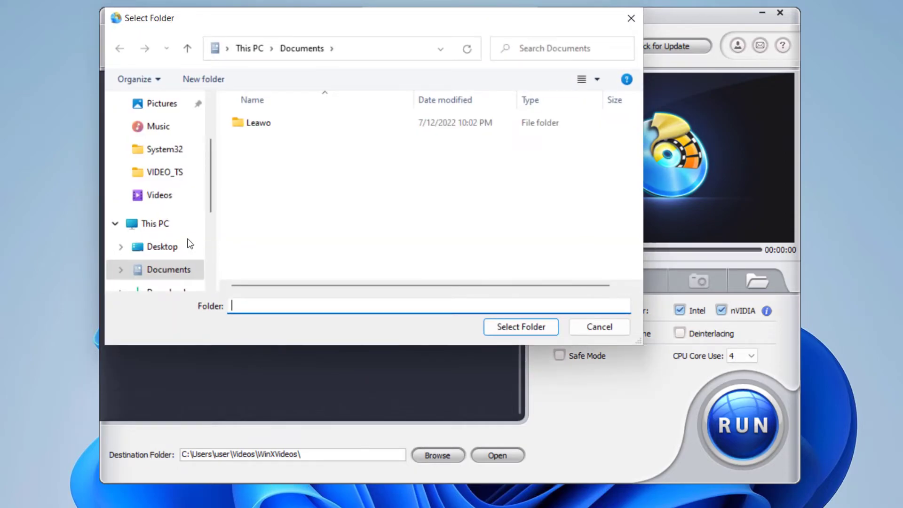
{"action": "left_click", "coordinate": [162, 248]}
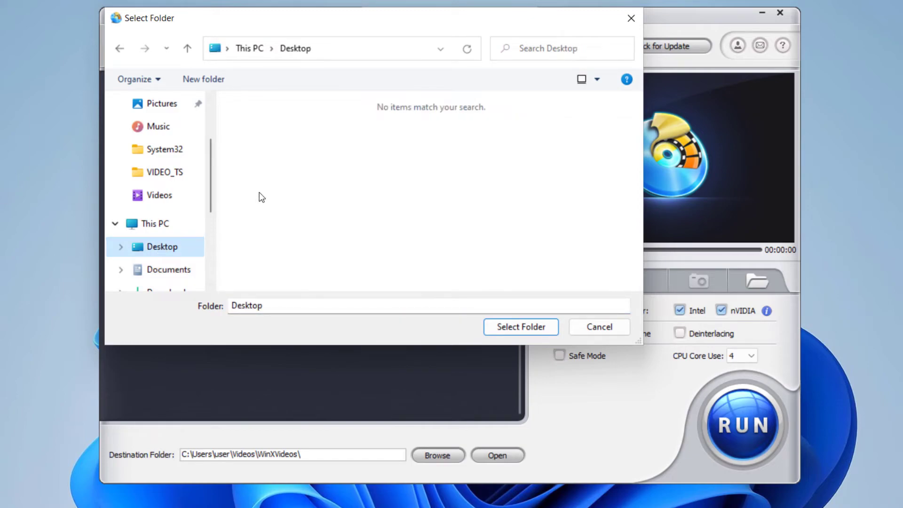
Step: Create a new 'Converted' folder on the Desktop and set it as the destination
{"action": "right_click", "coordinate": [257, 179]}
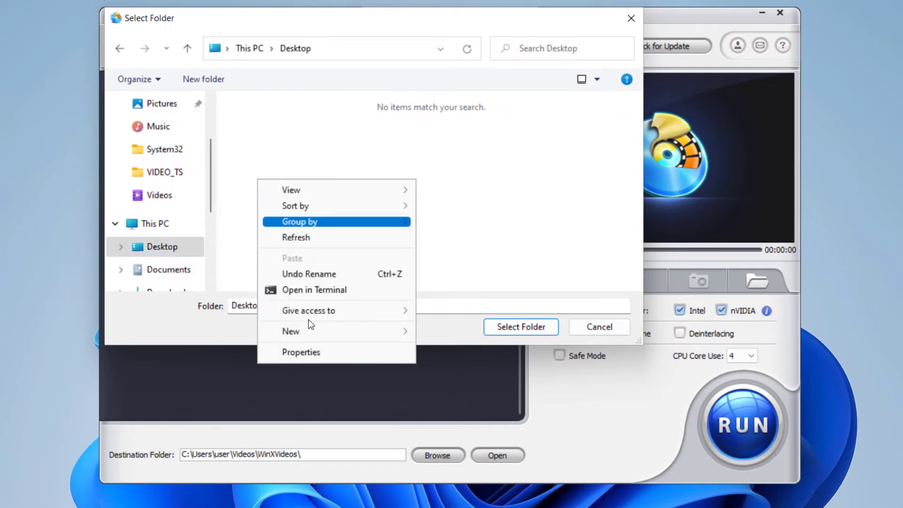
{"action": "mouse_move", "coordinate": [308, 334]}
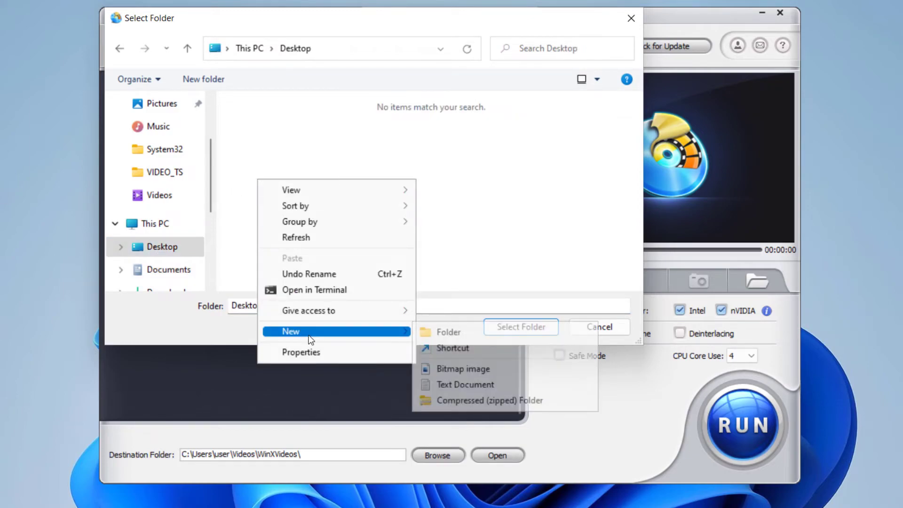
{"action": "left_click", "coordinate": [444, 335]}
{"action": "type", "text": "Converted"}
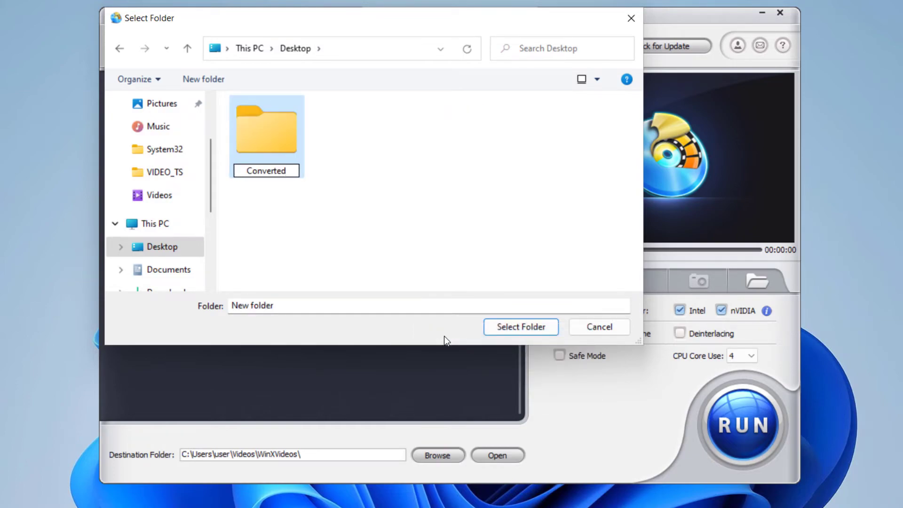
{"action": "left_click", "coordinate": [388, 233]}
{"action": "left_click", "coordinate": [273, 168]}
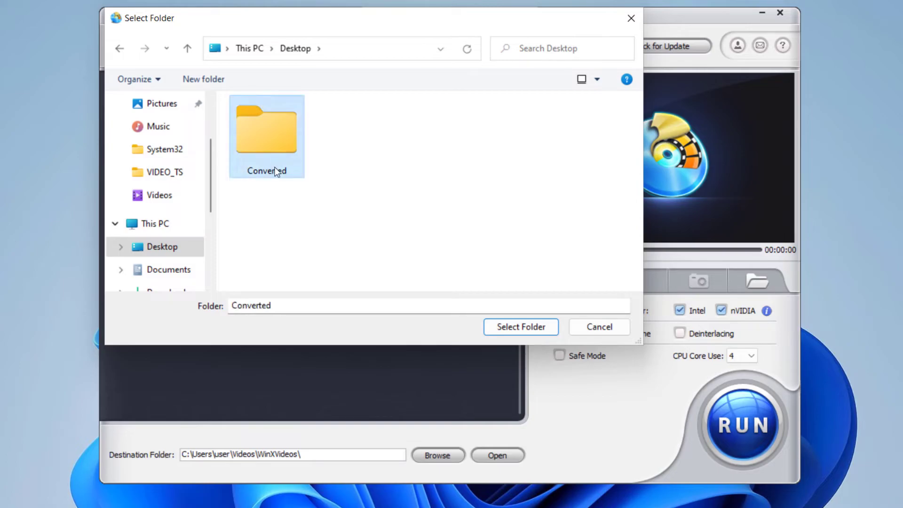
{"action": "left_click", "coordinate": [496, 331]}
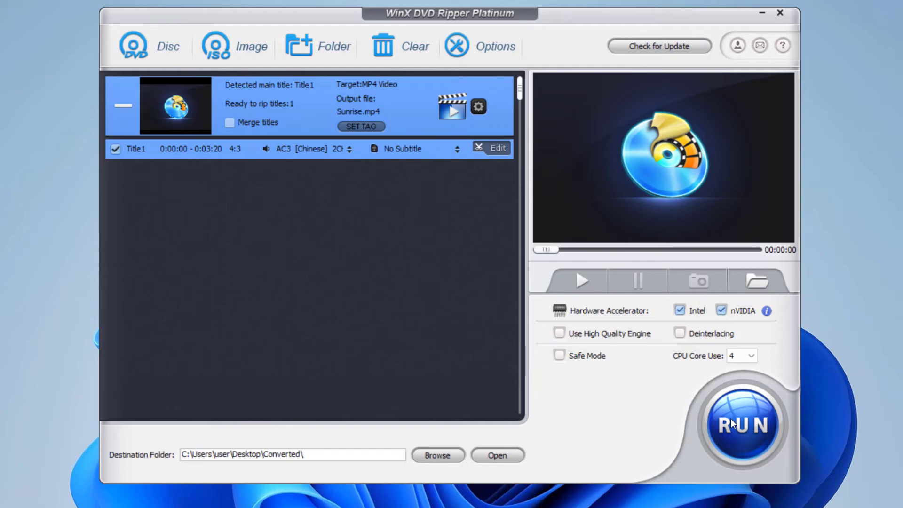
Step: Rip Title1 to MP4, yielding the 28.9 MB Sunrise_Title1 file in Converted
{"action": "left_click", "coordinate": [741, 439]}
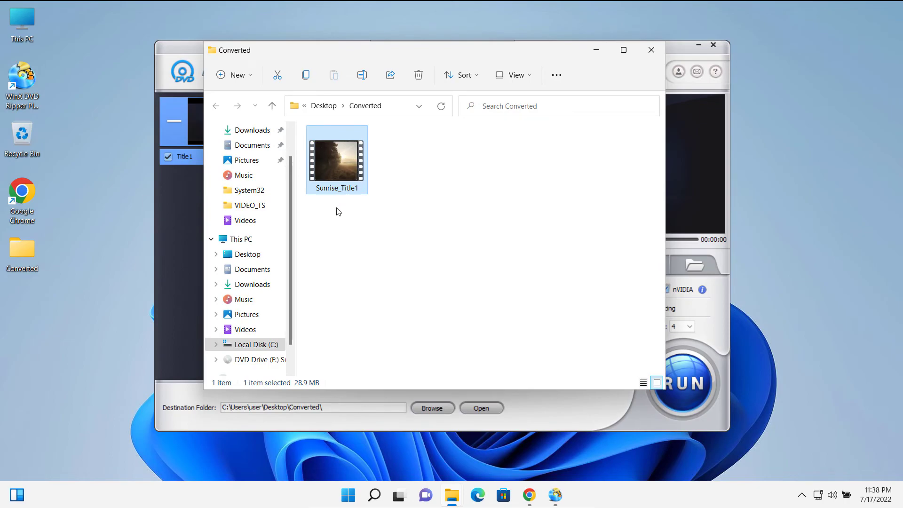
{"action": "left_click", "coordinate": [331, 170]}
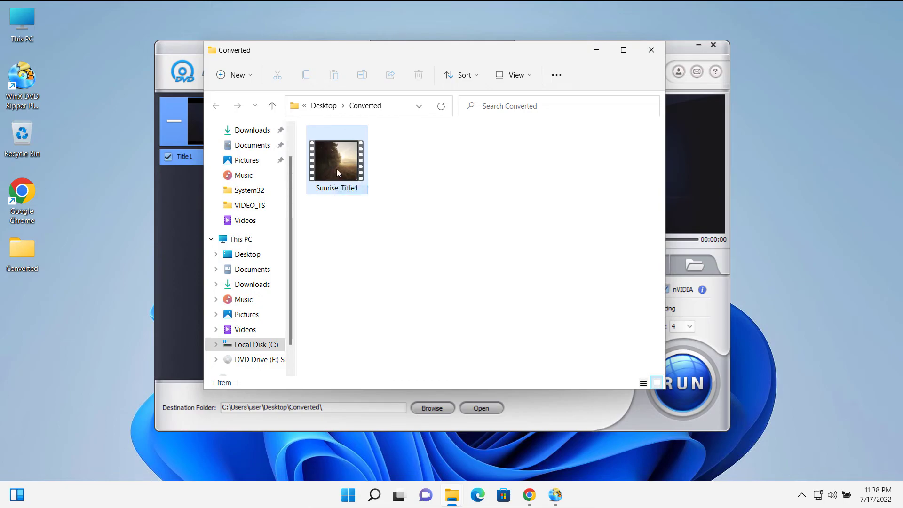
{"action": "double_click", "coordinate": [337, 169]}
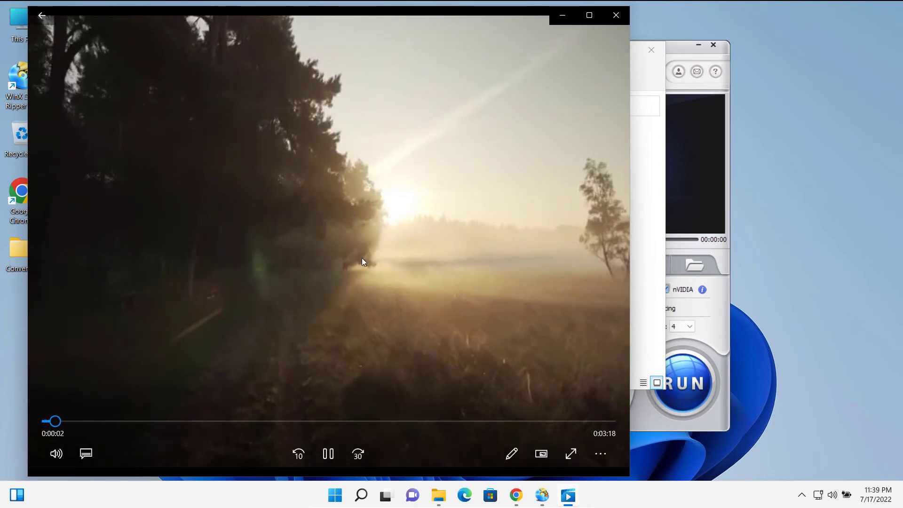
{"action": "left_click", "coordinate": [623, 15]}
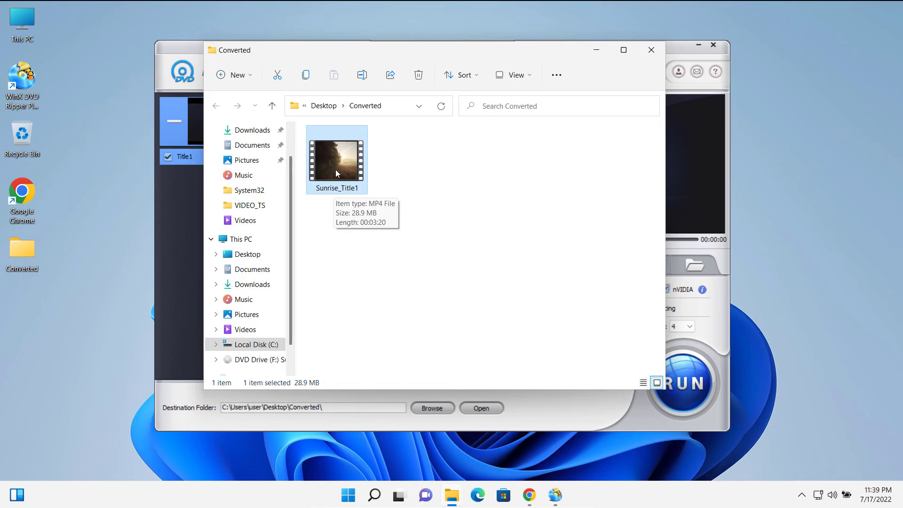
Step: Minimize the Converted folder window to reveal the ripper's main window with Title1 as Sunrise.mp4
{"action": "left_click", "coordinate": [598, 45]}
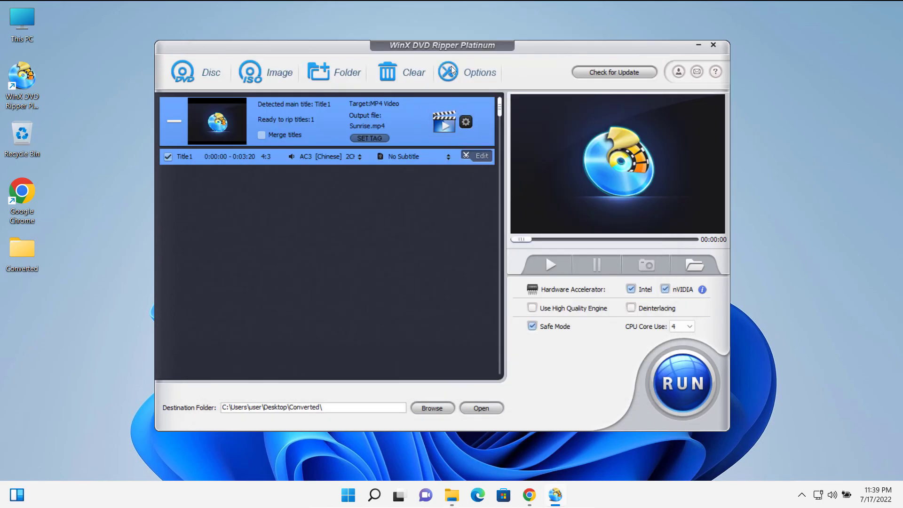